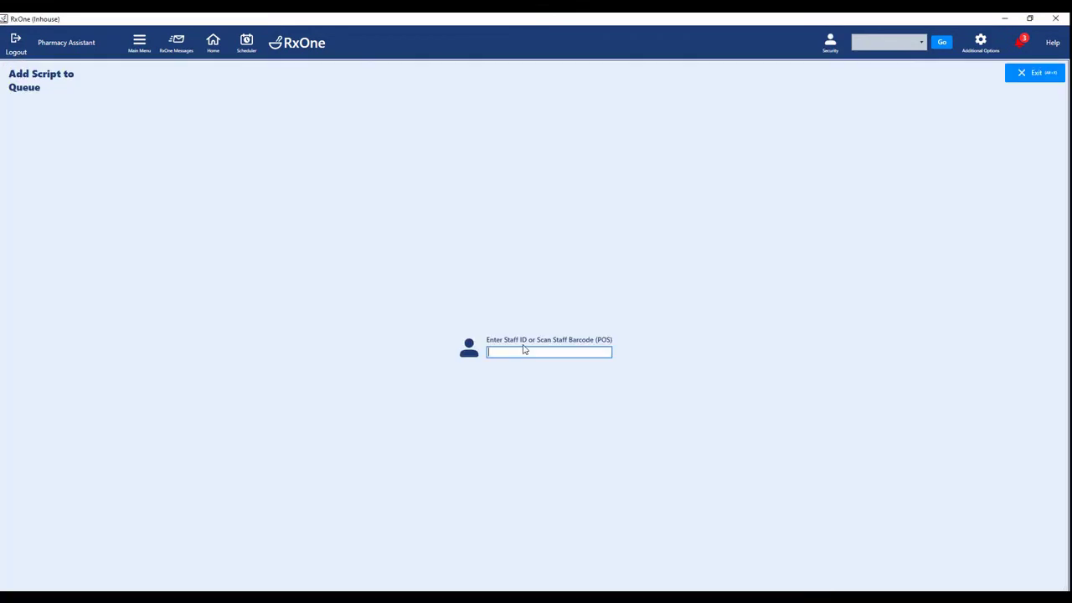
# Submit the staff ID and look up the patient by their NHI number.
pyautogui.press('Escape')
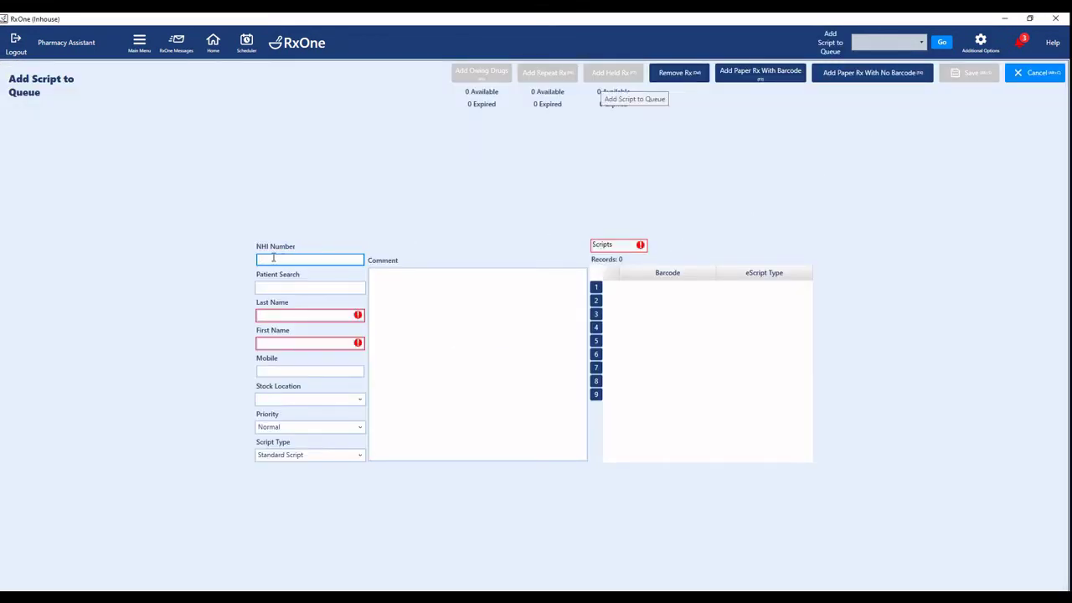
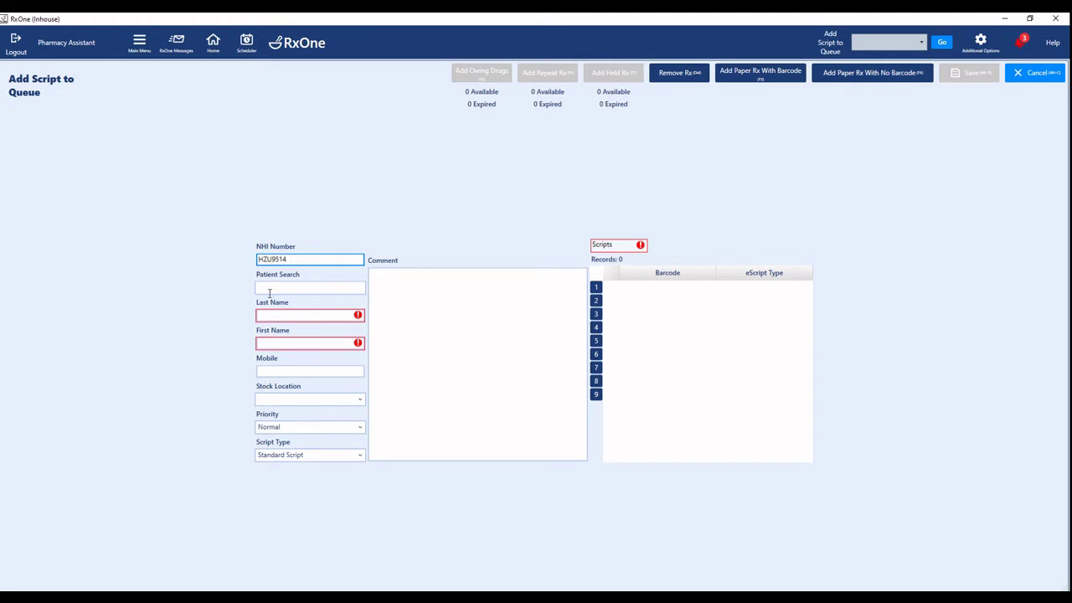
pyautogui.click(272, 289)
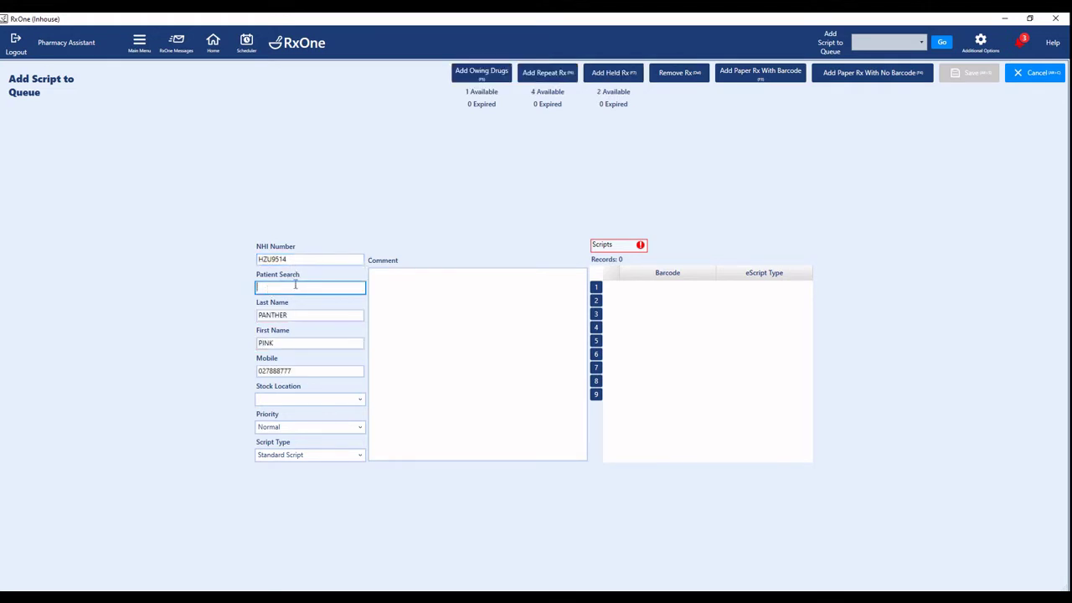
# Search for the patient by name instead to list the matching Dispensary Person.
pyautogui.click(284, 288)
pyautogui.write('pi')
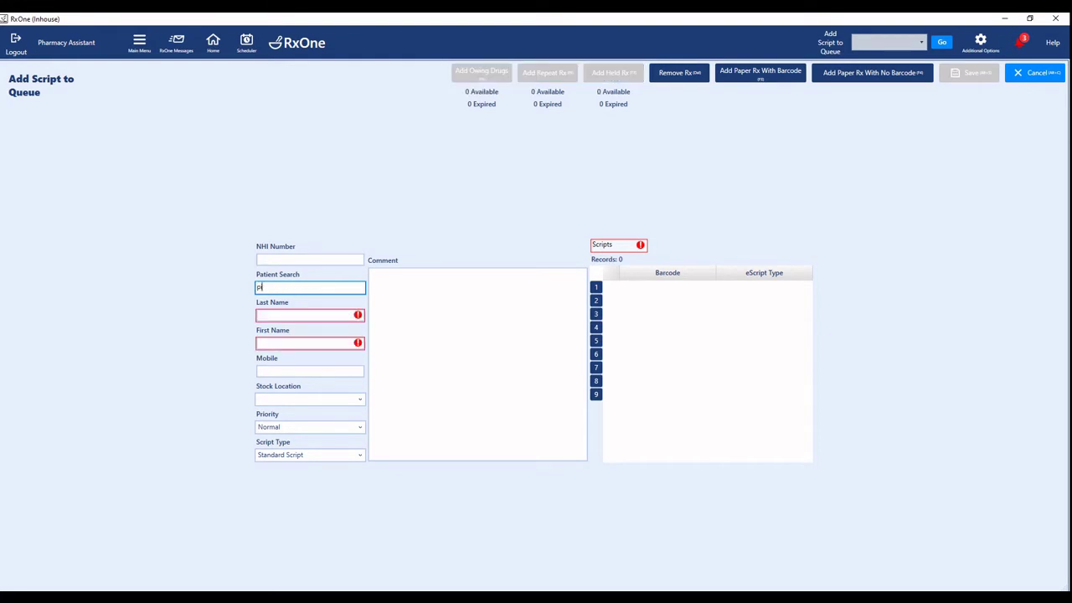
pyautogui.write('nk panther')
pyautogui.press('Return')
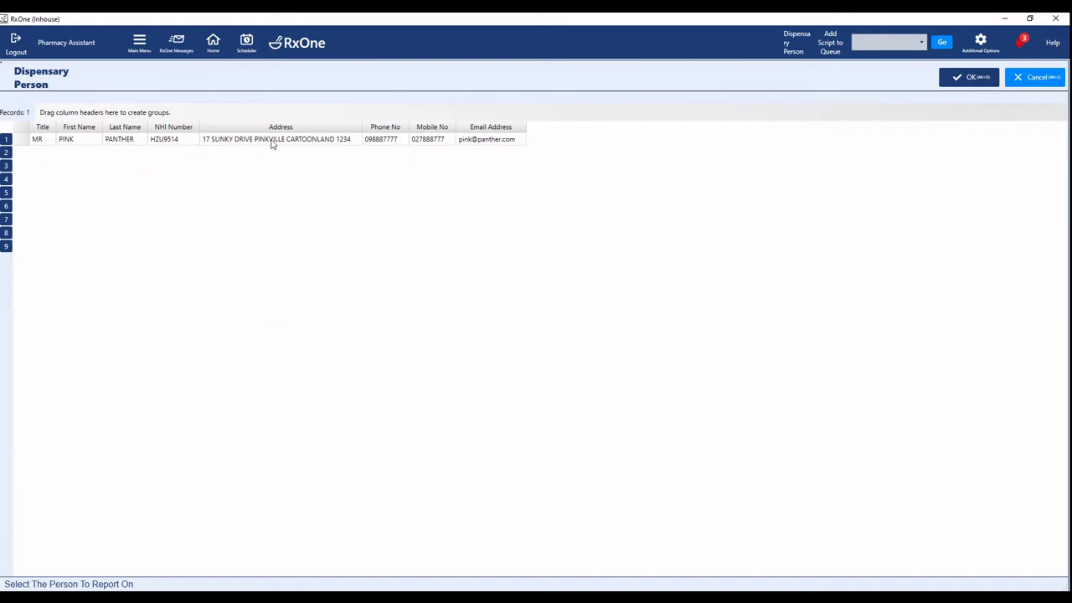
# Load the single matching patient record into the Add Script to Queue form.
pyautogui.doubleClick(272, 141)
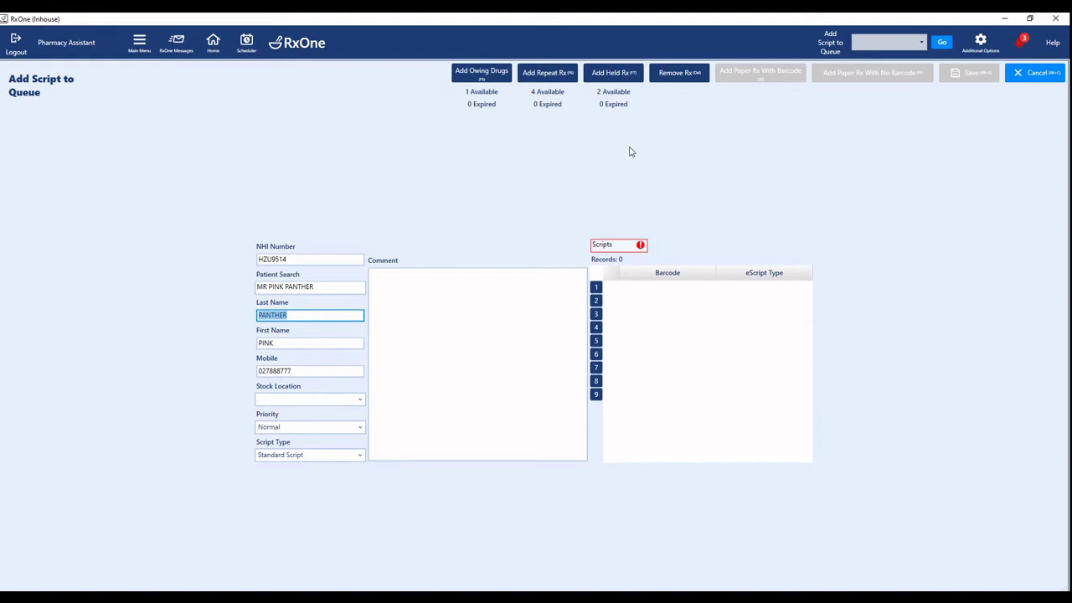
# Add the comment 'Would like all repeats and owing medication' and begin adding repeat scripts.
pyautogui.click(441, 277)
pyautogui.write('Would li')
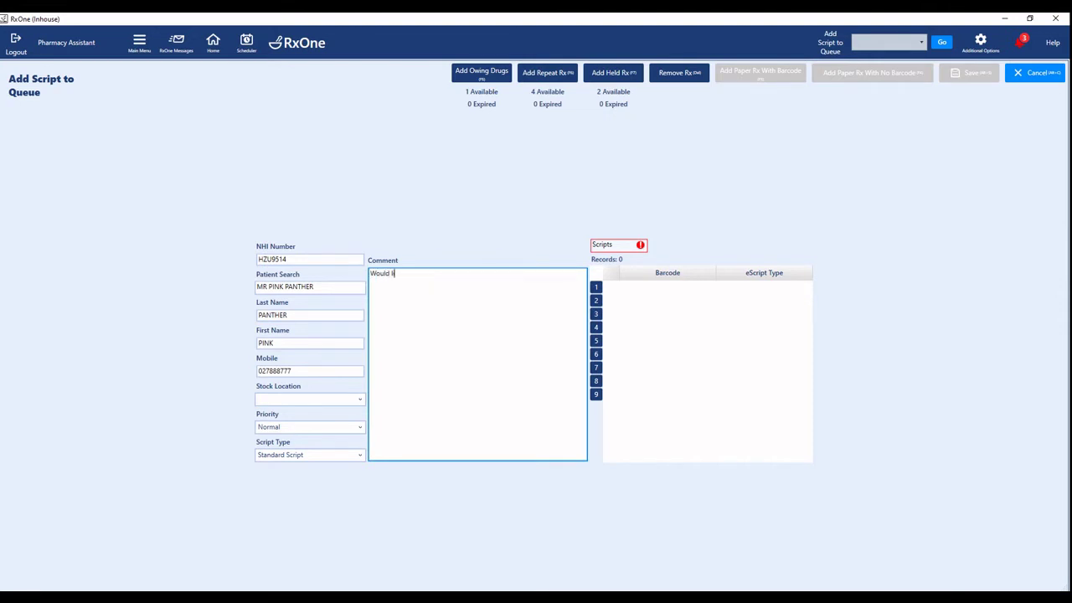
pyautogui.write('ke all repeats and owing medication')
pyautogui.click(553, 73)
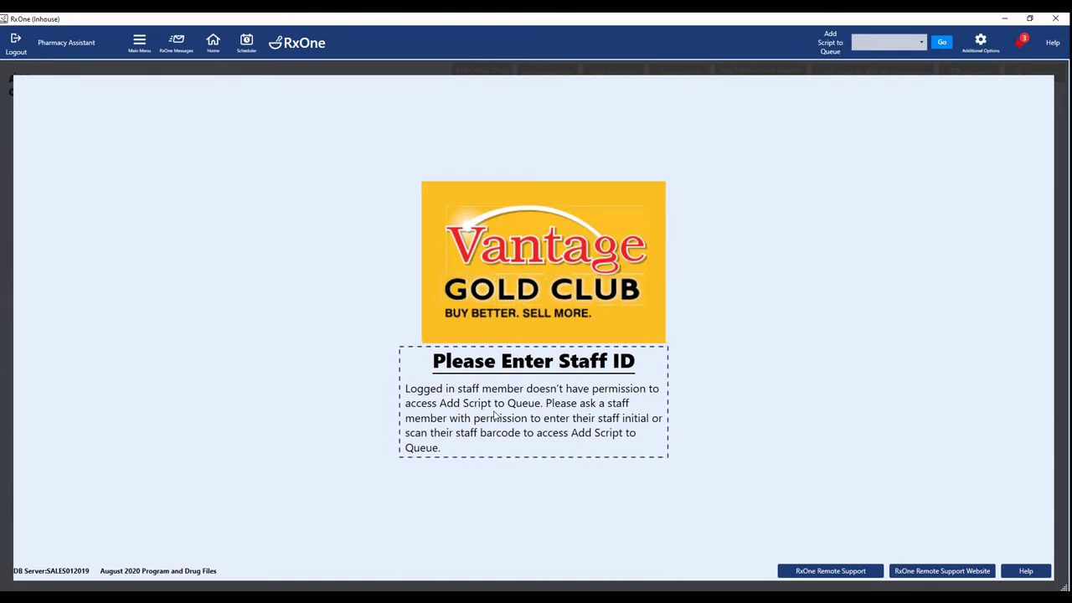
# With staff ID entered, queue the Flixonase, Pimafucort Cream and Aqueous Cream repeats.
pyautogui.write('v')
pyautogui.press('Return')
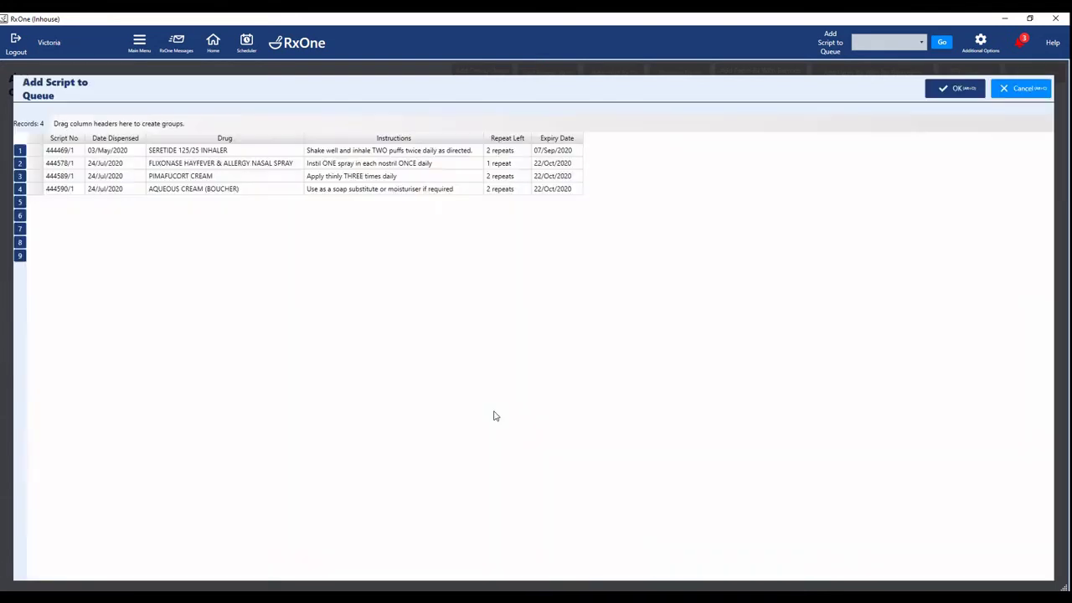
pyautogui.click(242, 165)
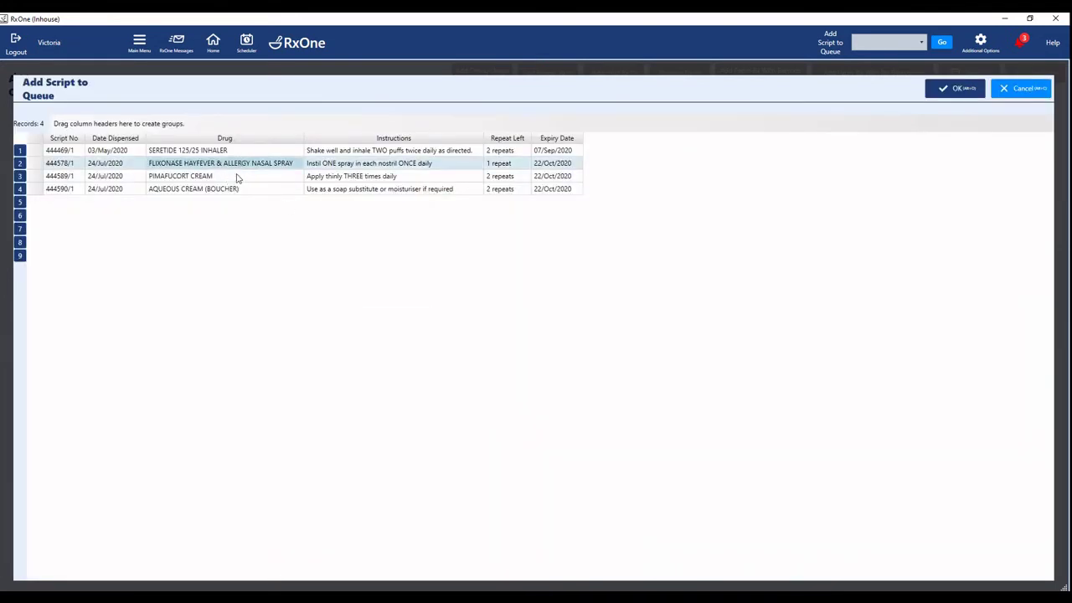
pyautogui.keyDown('ctrl'); pyautogui.click(237, 179); pyautogui.keyUp('ctrl')
pyautogui.keyDown('ctrl'); pyautogui.click(230, 192); pyautogui.keyUp('ctrl')
pyautogui.click(950, 93)
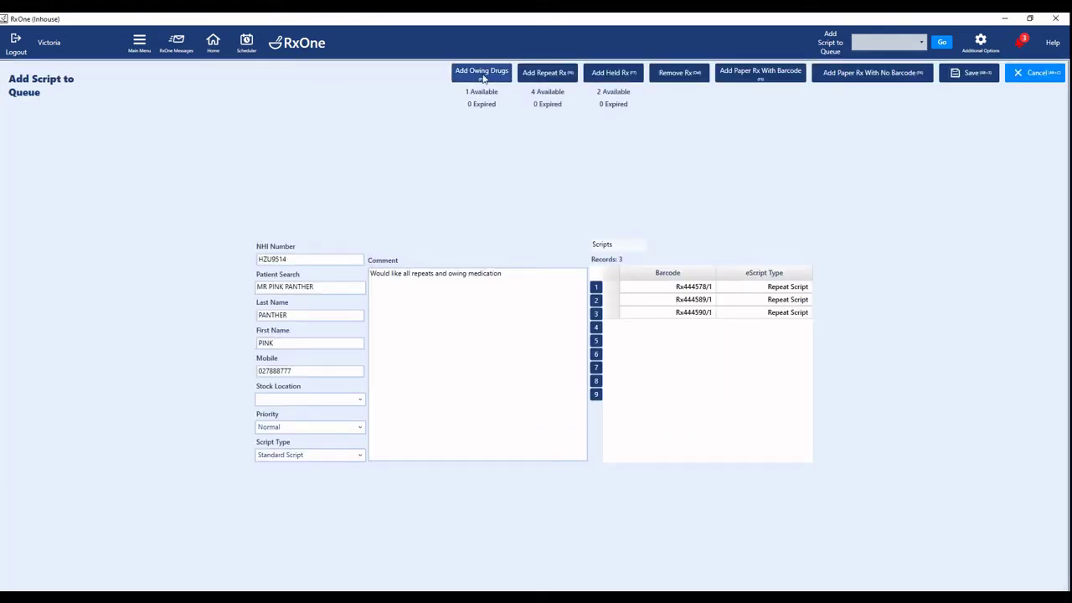
# Add the owing Pred Forte eye drops and a paper script by its barcode.
pyautogui.click(483, 74)
pyautogui.click(407, 153)
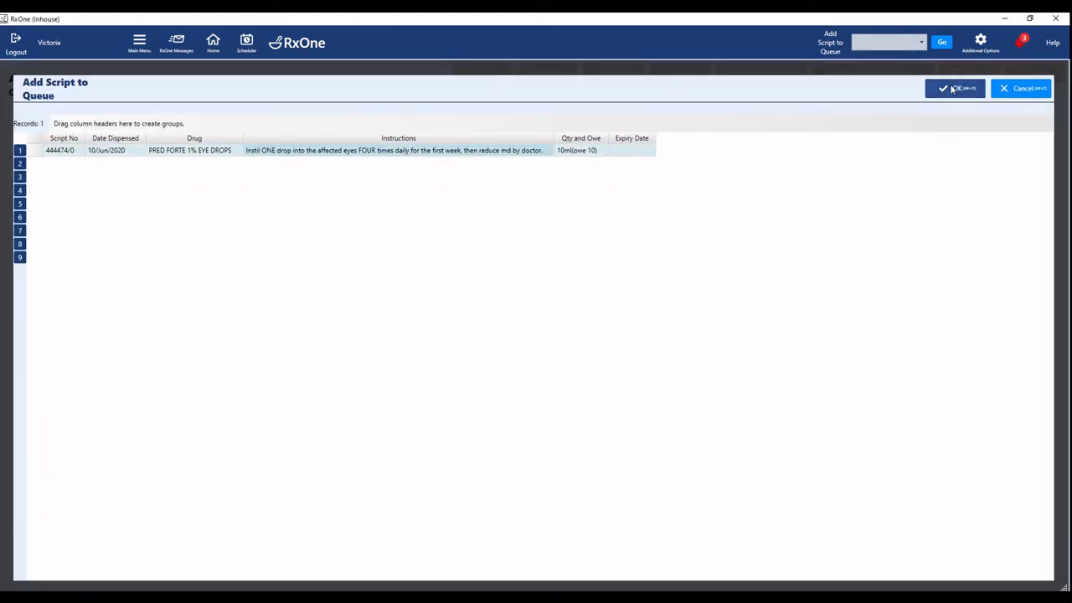
pyautogui.click(952, 89)
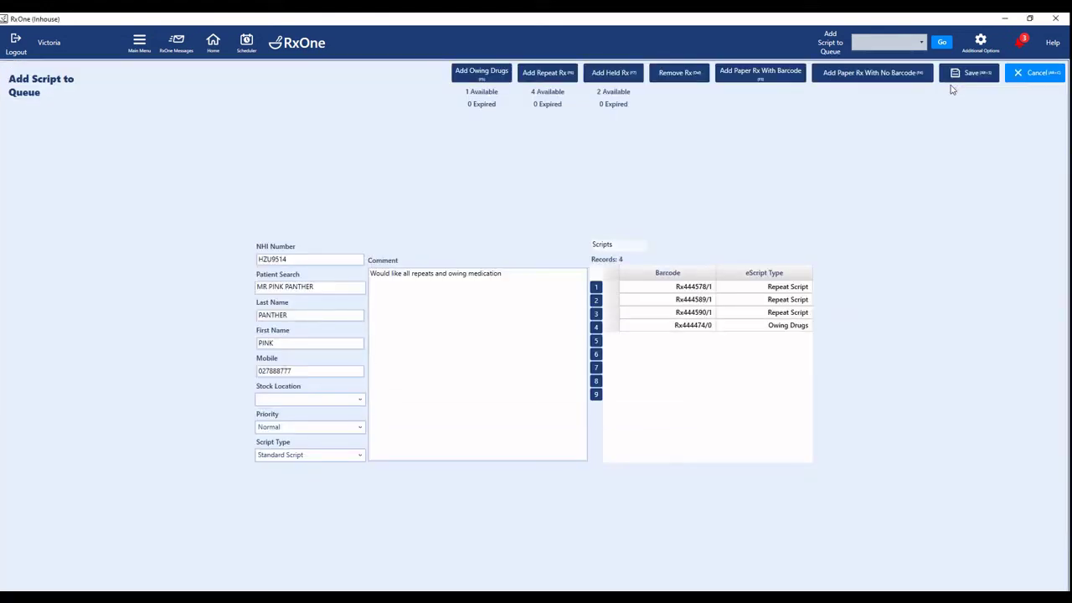
pyautogui.click(786, 80)
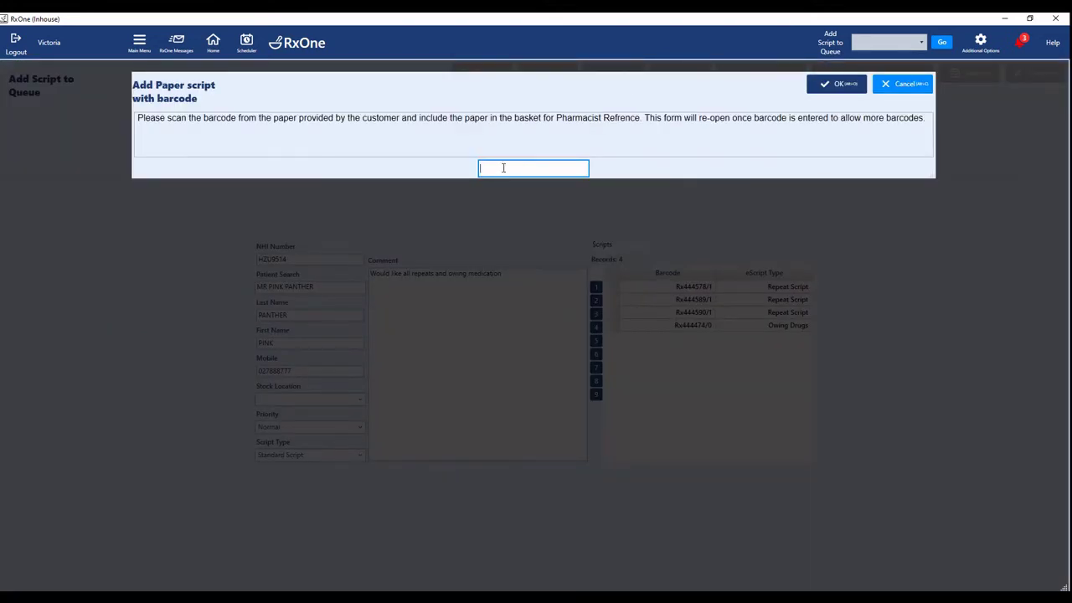
pyautogui.click(822, 87)
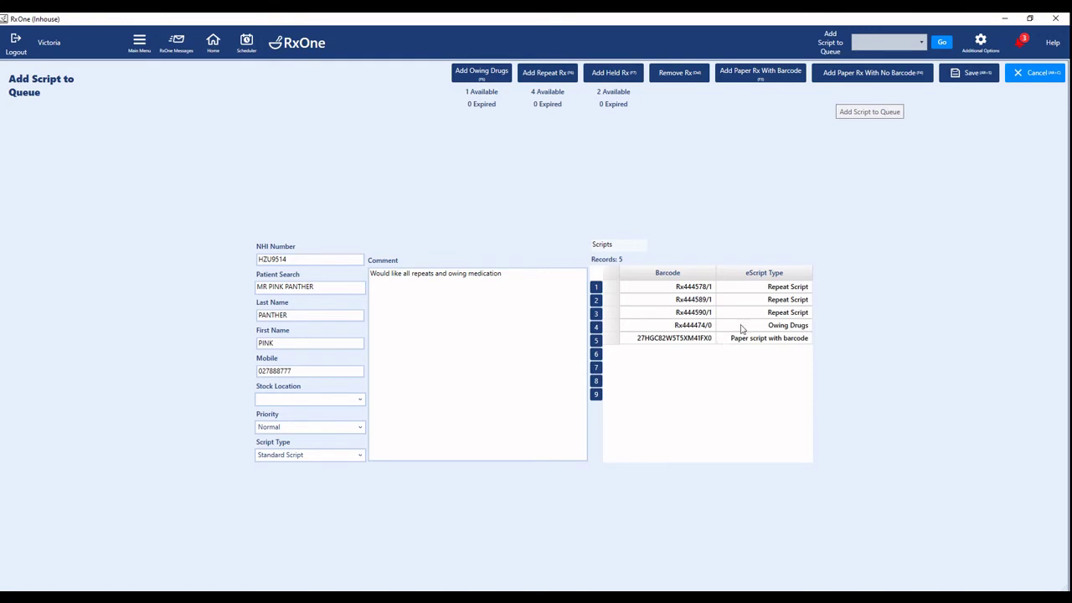
# Remove the Flixonase repeat, keep Normal priority, and save the four scripts as a request.
pyautogui.click(705, 290)
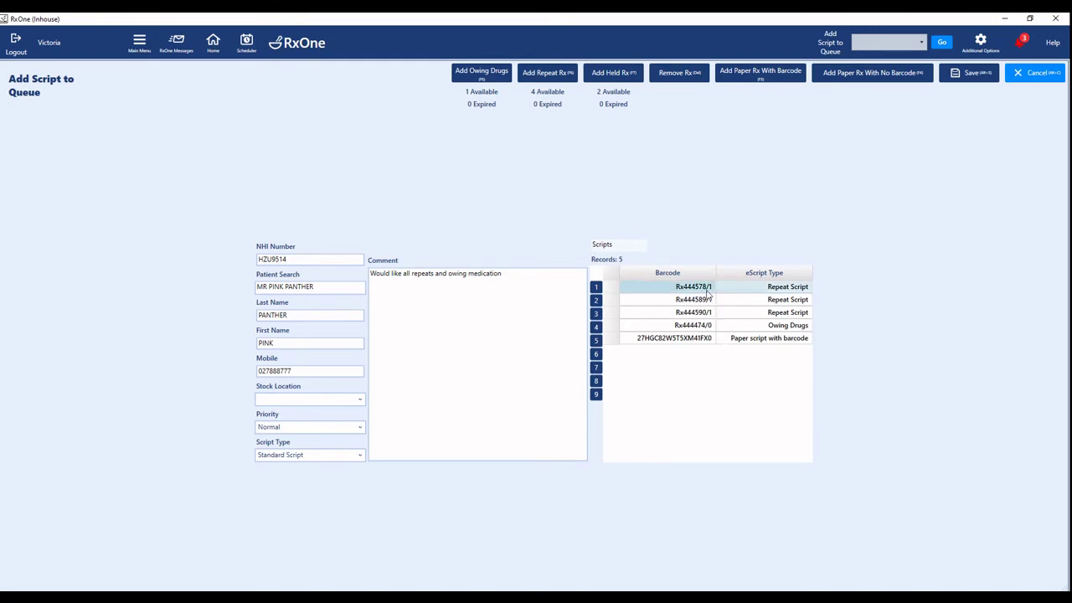
pyautogui.click(669, 75)
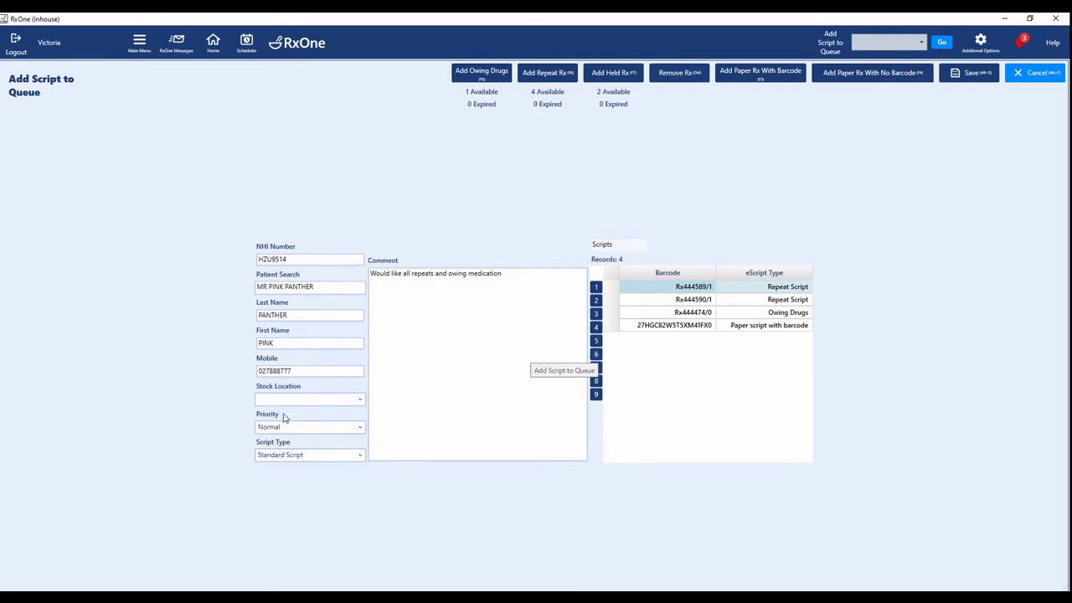
pyautogui.click(360, 430)
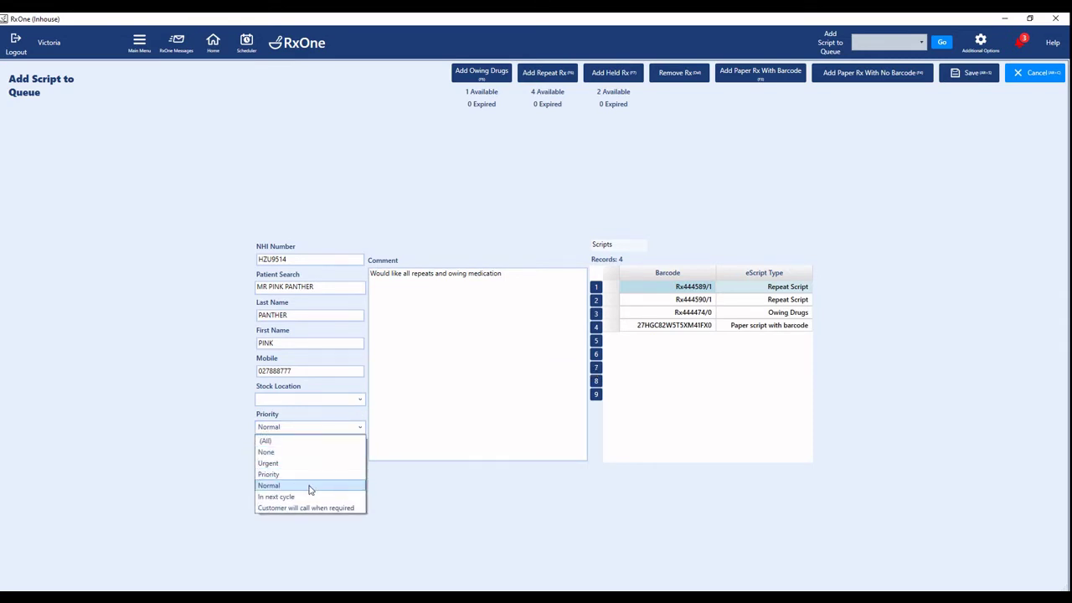
pyautogui.click(309, 488)
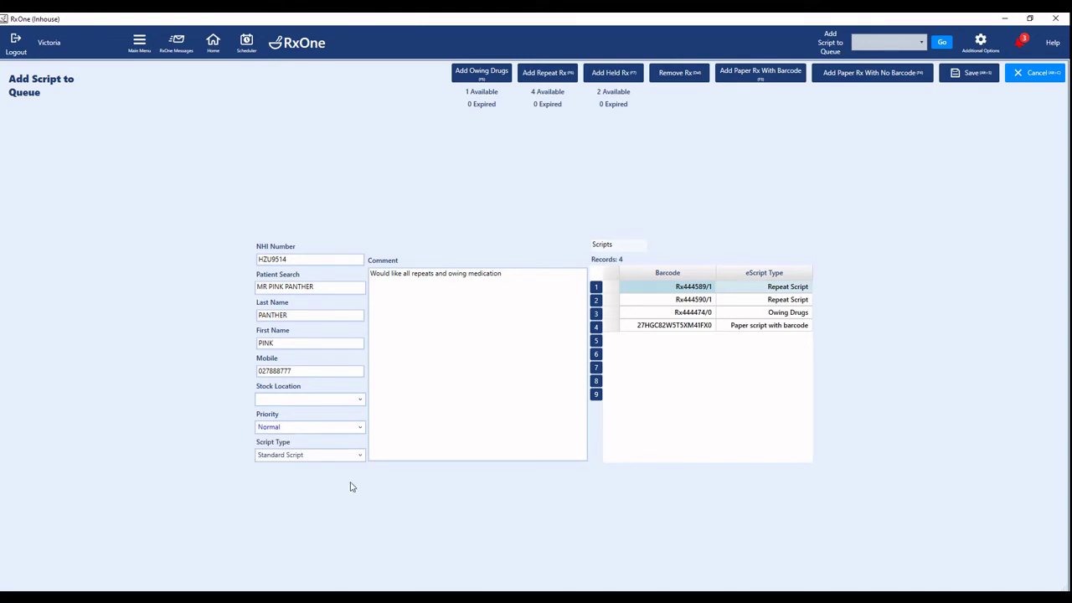
pyautogui.click(966, 75)
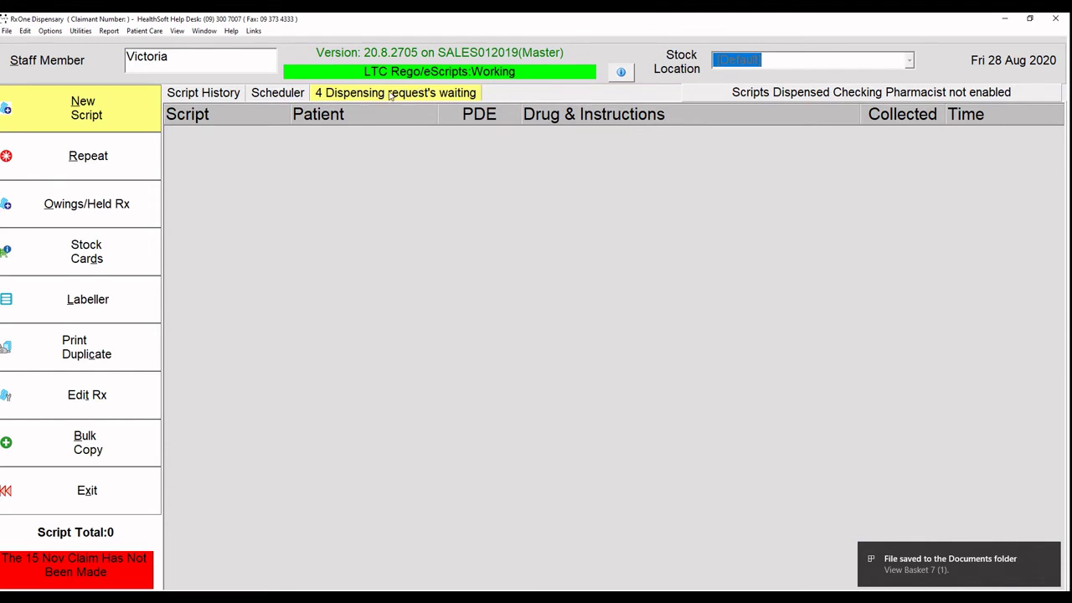
# Open the waiting requests and dispense the patient's eScript basket.
pyautogui.click(390, 94)
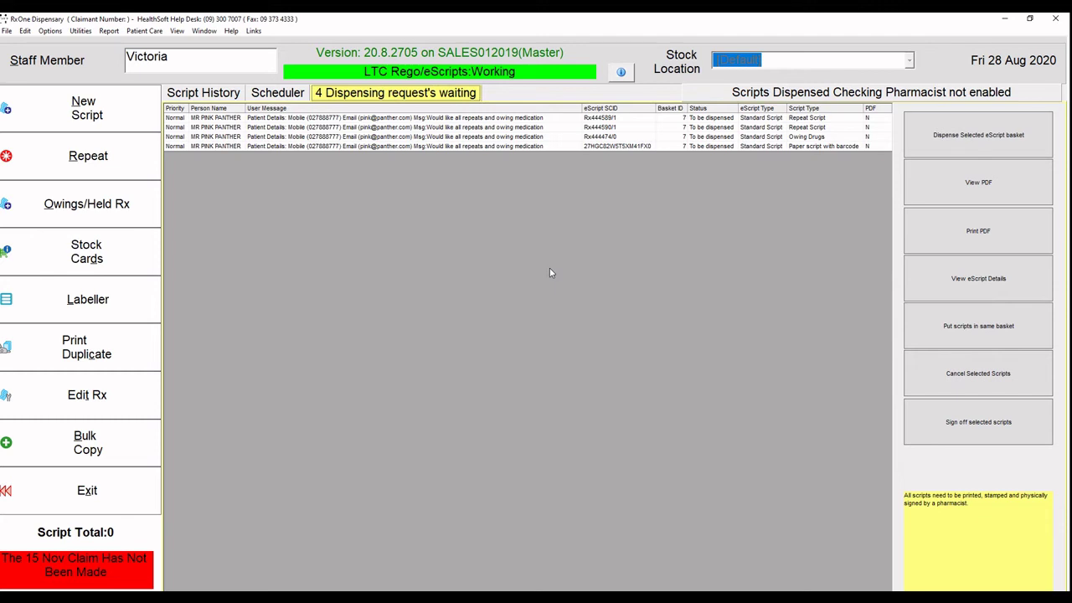
pyautogui.click(553, 121)
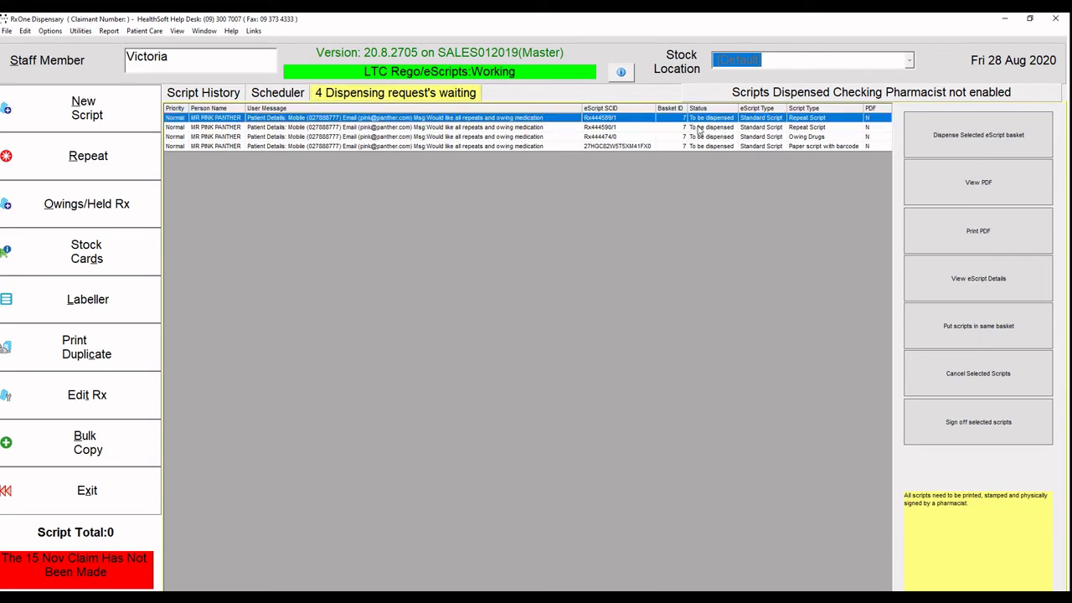
pyautogui.click(960, 142)
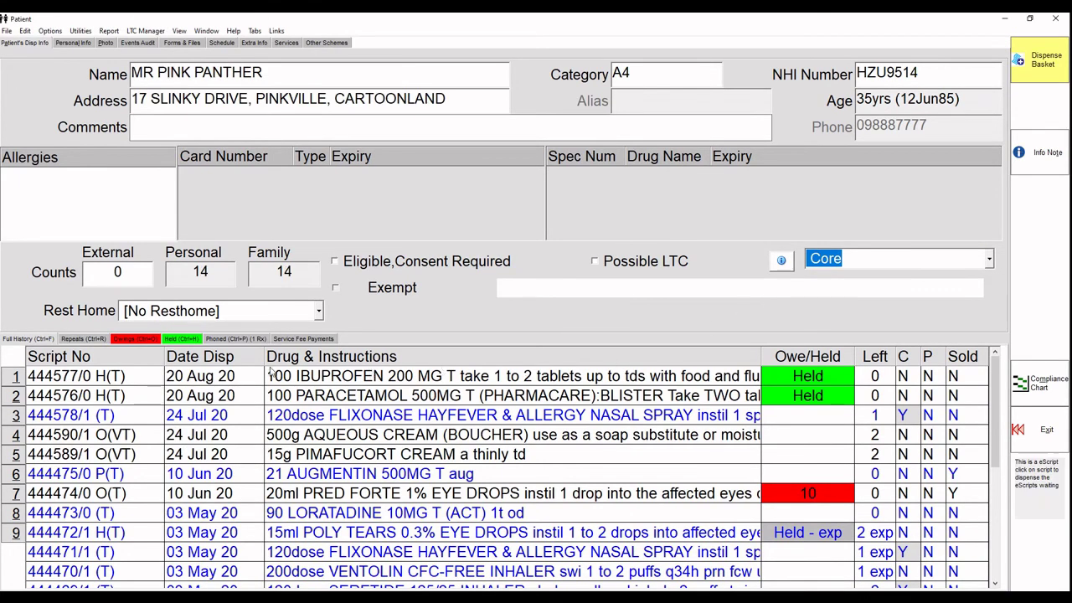
# Add the held Ibuprofen 200 mg and Paracetamol 500 mg scripts and send the basket for dispensing.
pyautogui.click(176, 340)
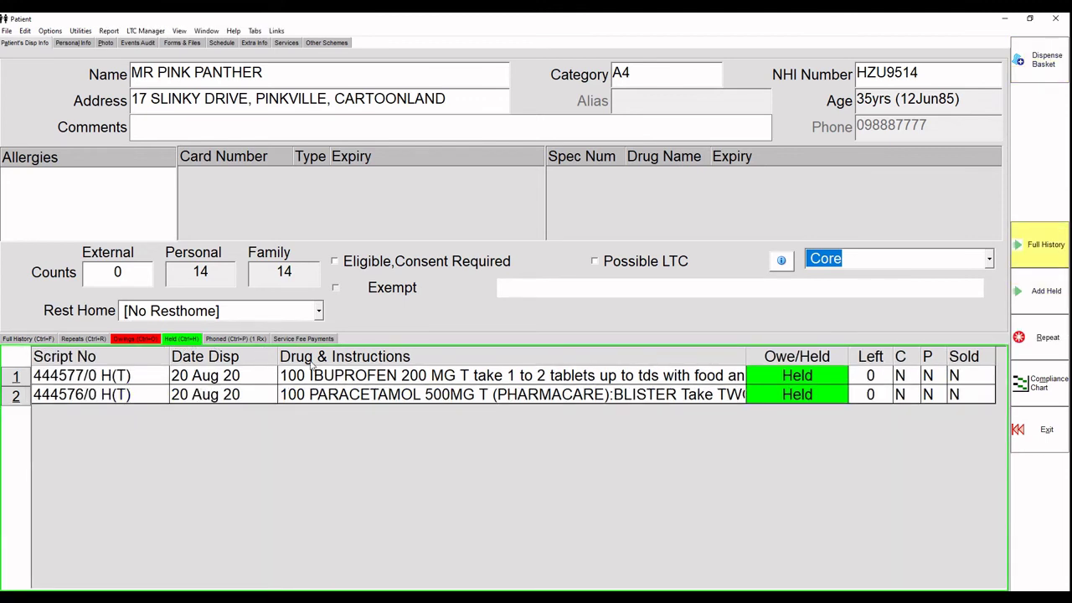
pyautogui.moveTo(387, 383); pyautogui.dragTo(388, 394)
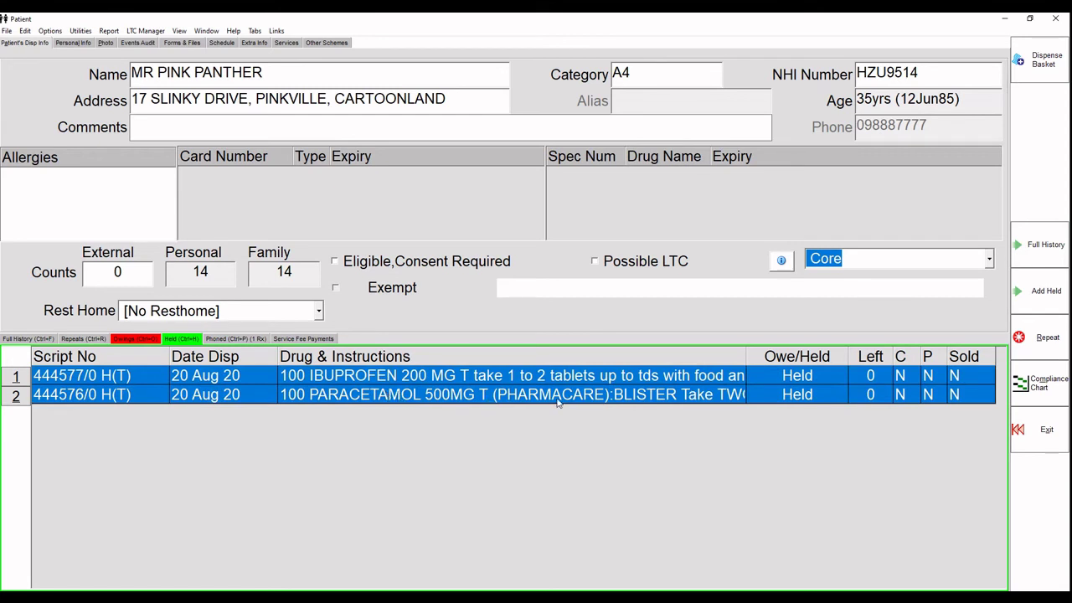
pyautogui.click(1050, 294)
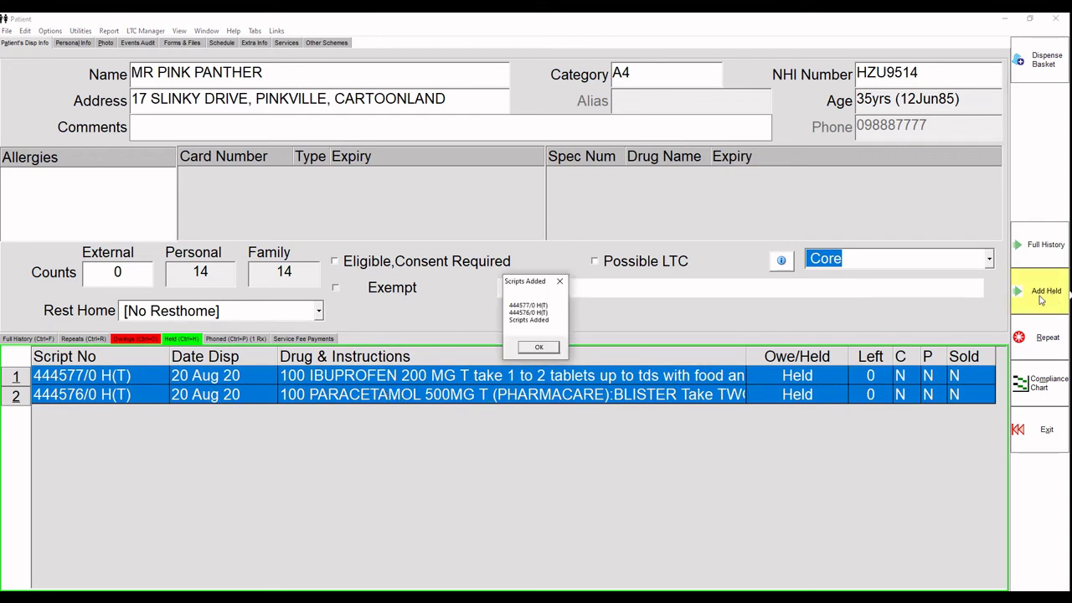
pyautogui.click(526, 351)
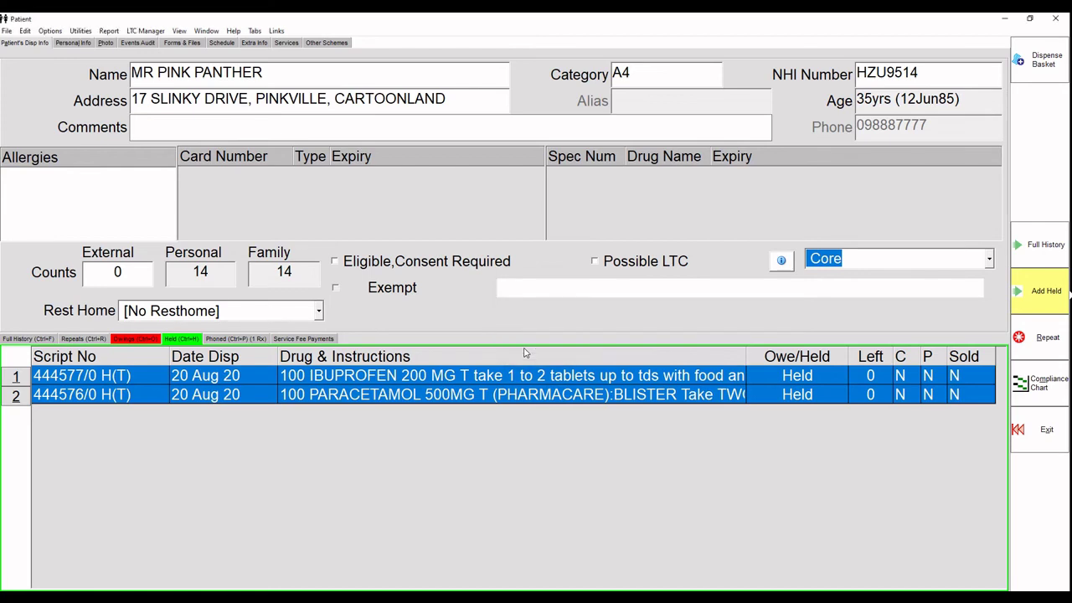
pyautogui.click(1035, 70)
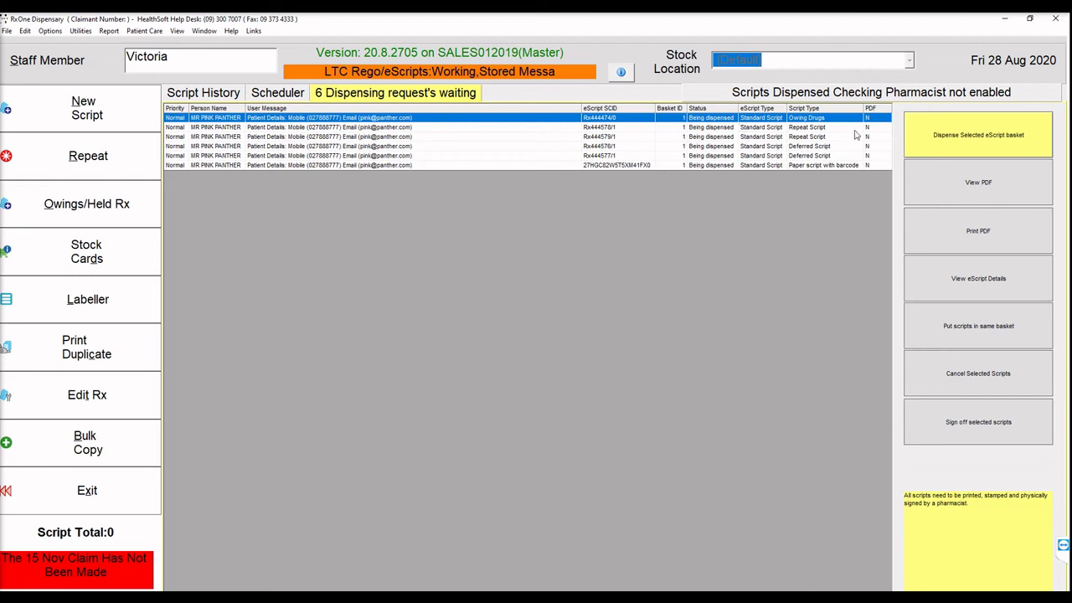
# Dispense fluticasone, quantity 120, with 'shake well and inhale 1 puff bd. rinse mouth with water afterwards.'.
pyautogui.click(998, 146)
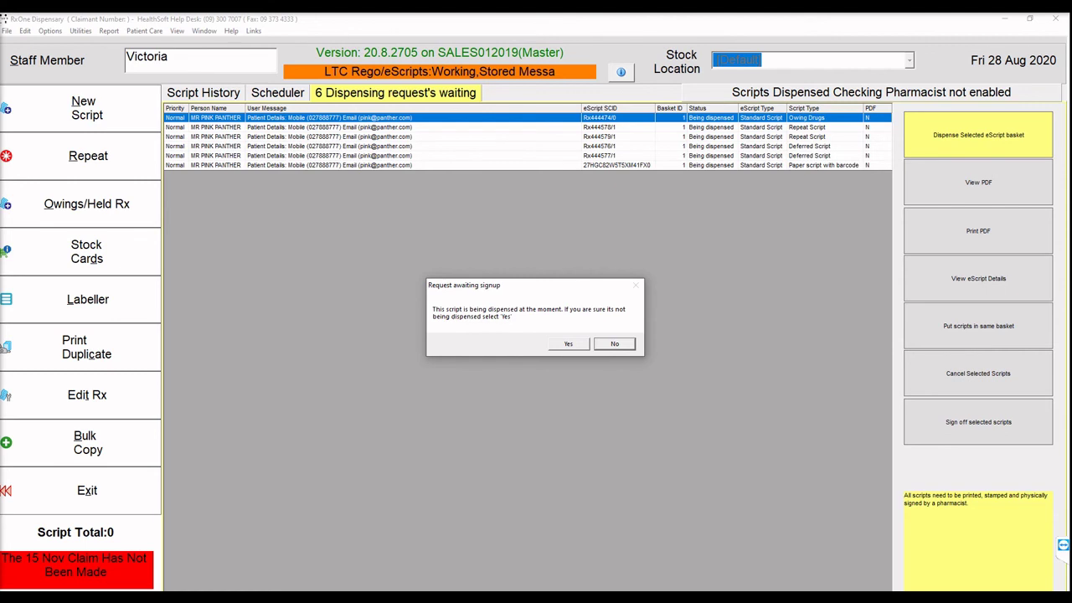
pyautogui.click(568, 343)
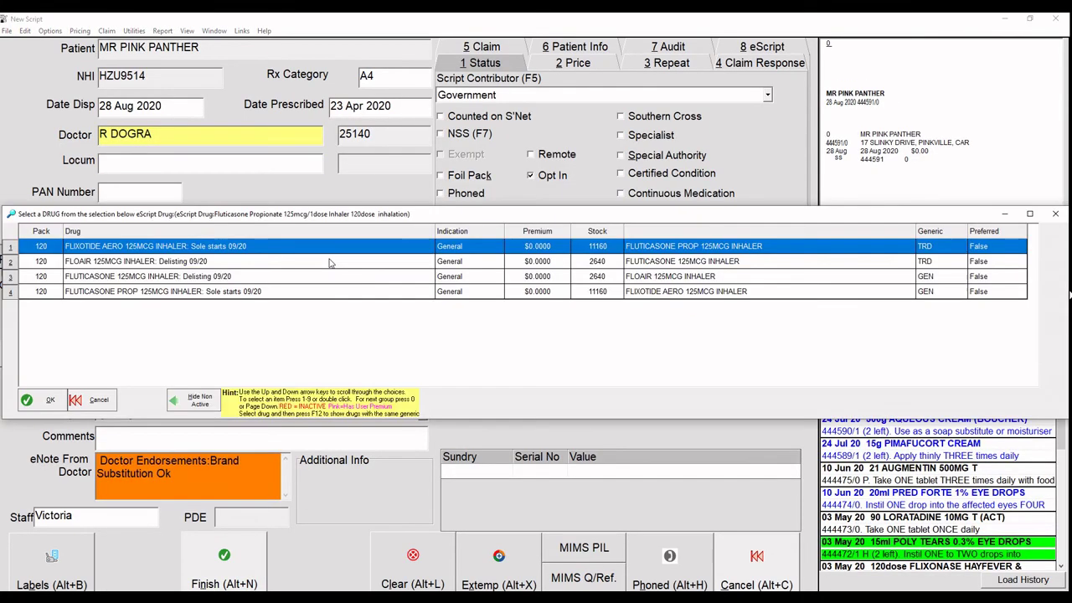
pyautogui.press('Return')
pyautogui.write('1')
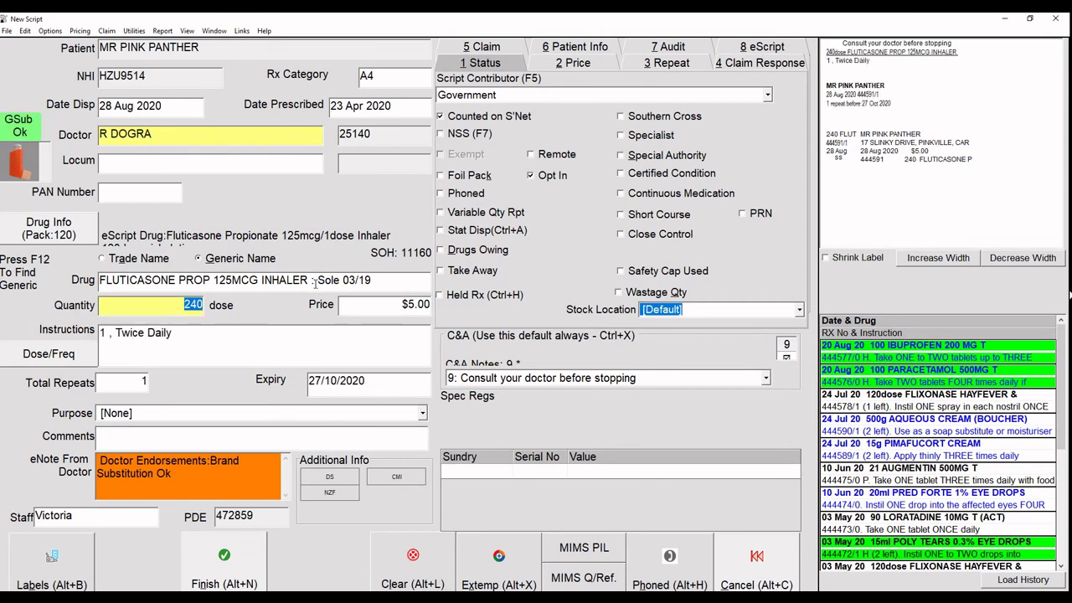
pyautogui.write('P')
pyautogui.press('Return')
pyautogui.write('shake well and inhale 1 p')
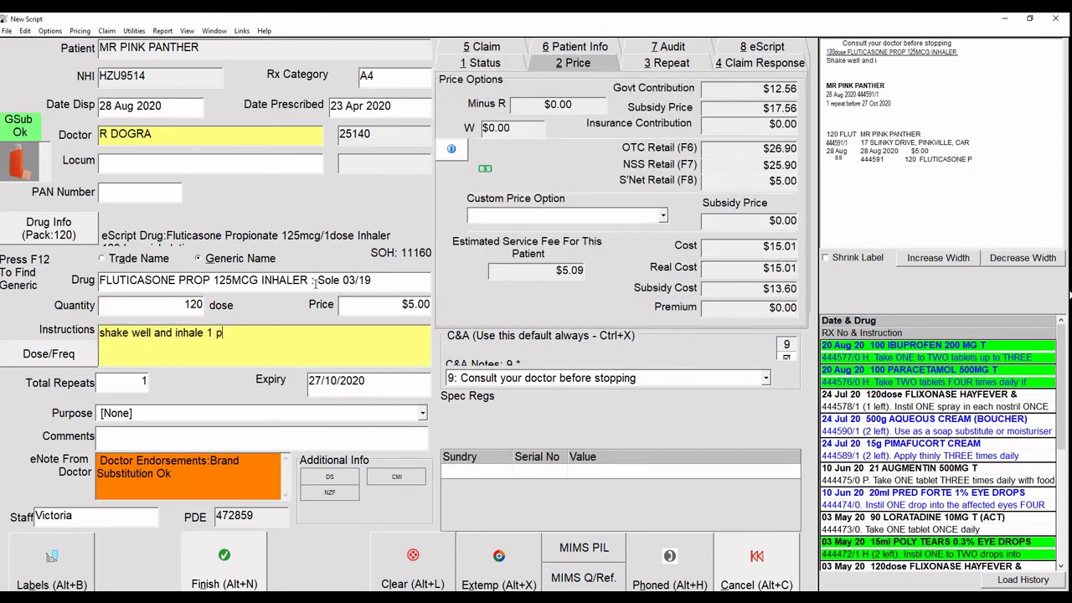
pyautogui.write('uff bd. r')
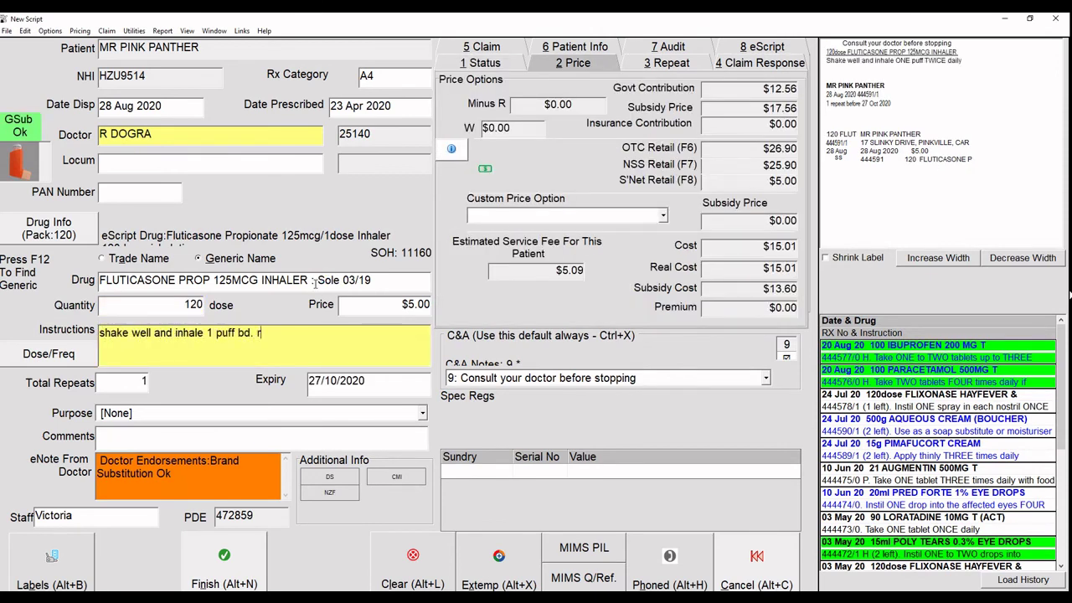
pyautogui.write('inse mouth with water afterwards.')
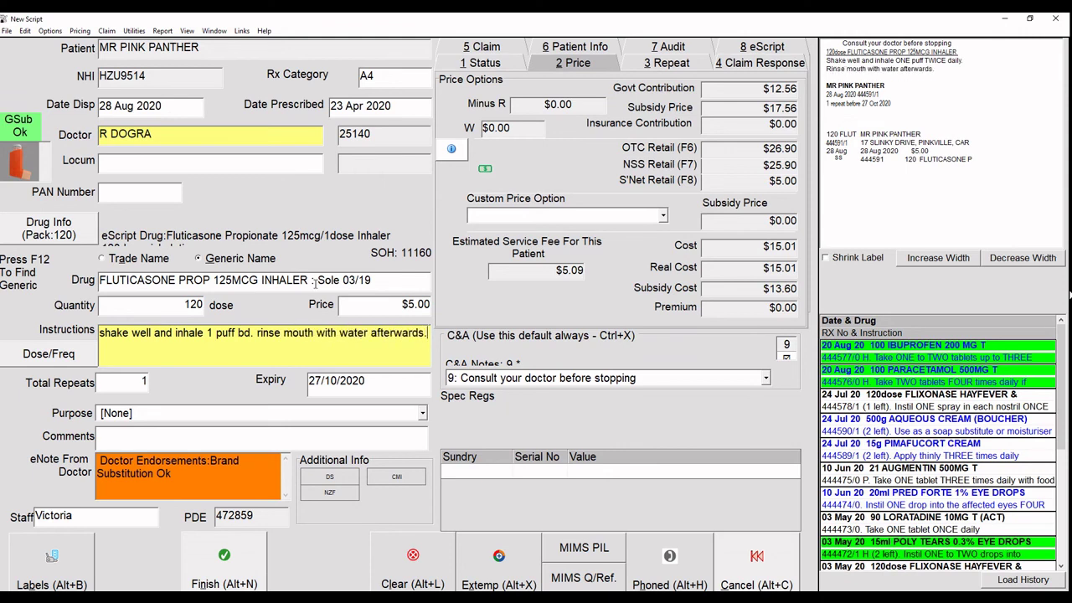
pyautogui.click(252, 572)
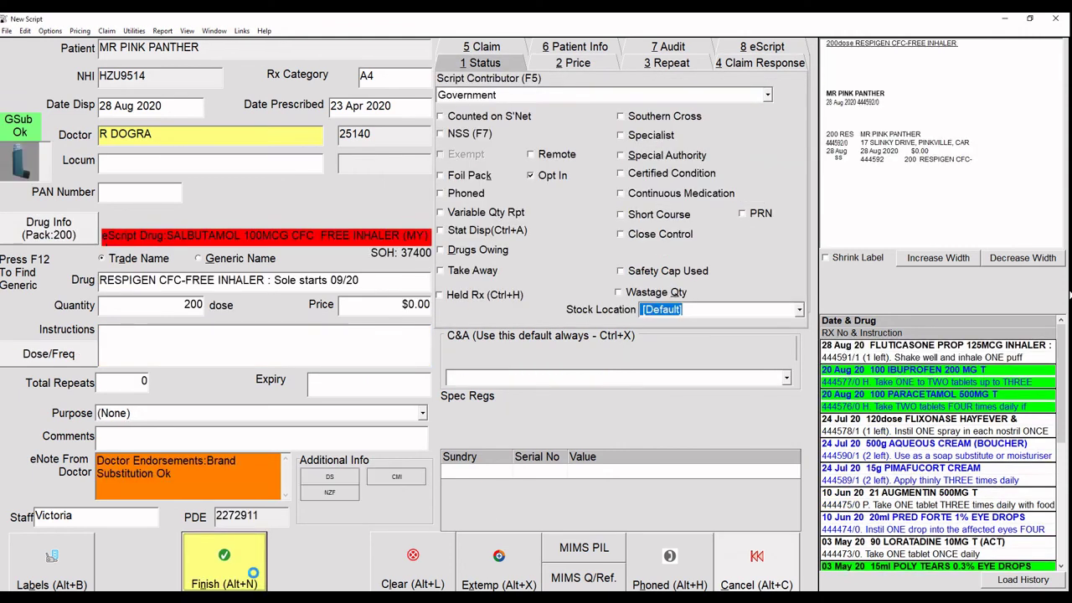
# Finish the Respigen, Cilicaine VK, Pimafucort, Aqueous Cream, Pred Forte, ibuprofen and paracetamol scripts.
pyautogui.click(243, 573)
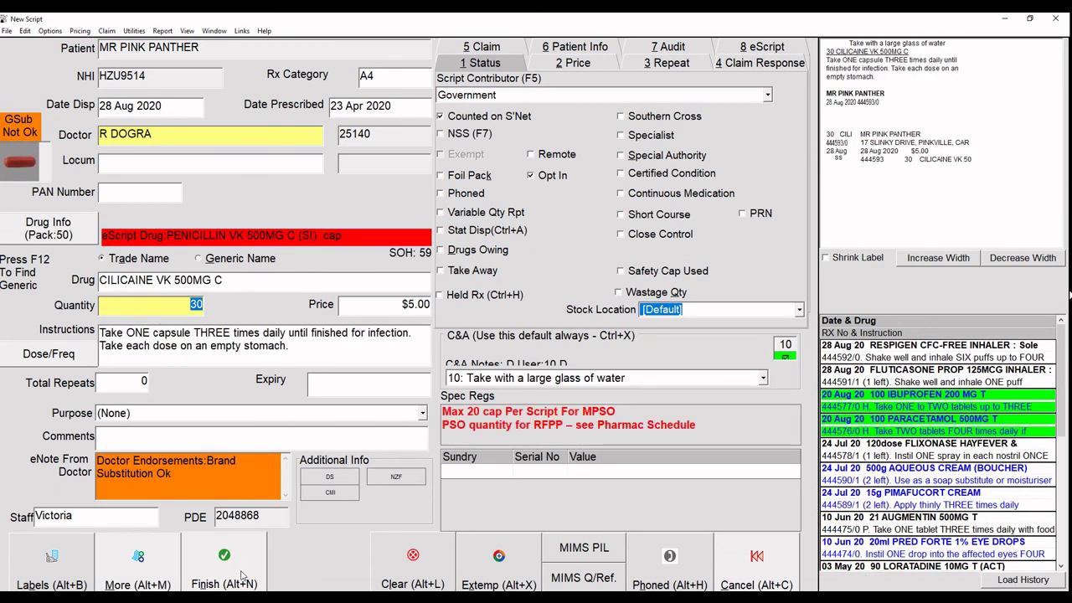
pyautogui.click(240, 571)
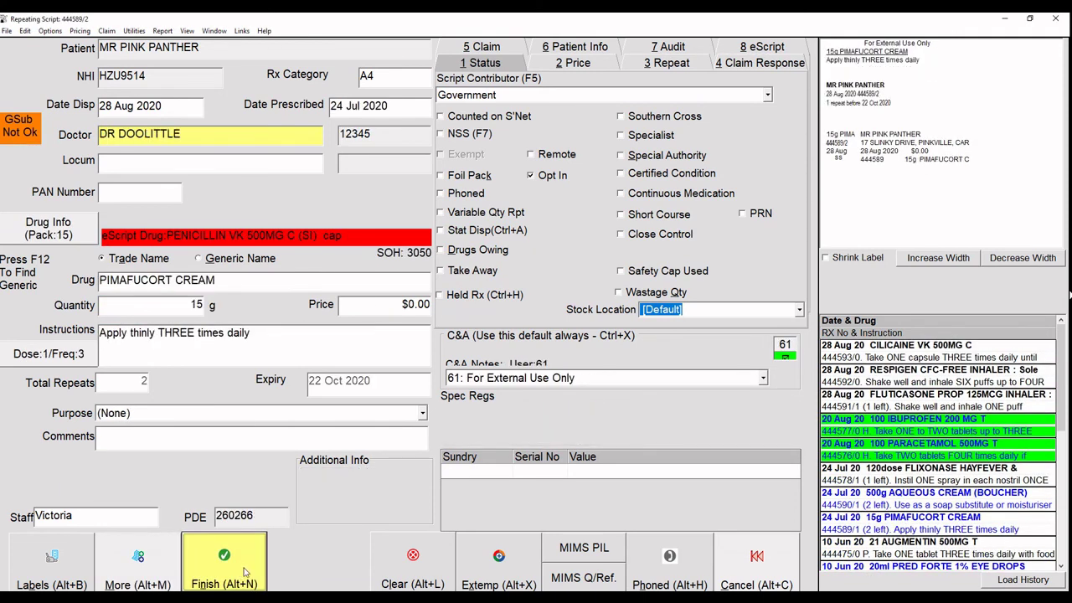
pyautogui.click(223, 558)
pyautogui.click(223, 560)
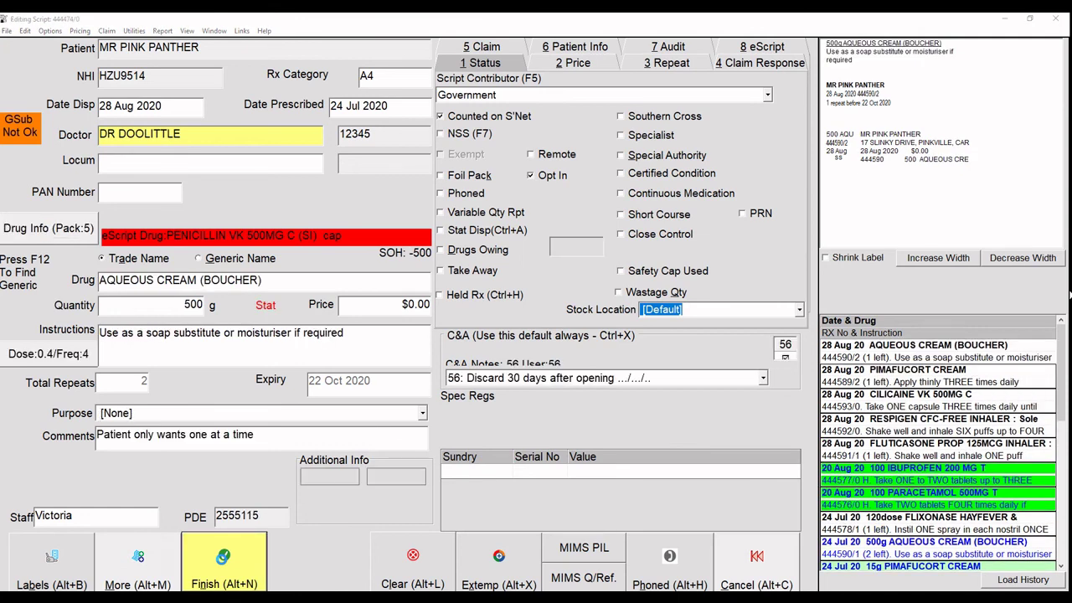
pyautogui.click(222, 560)
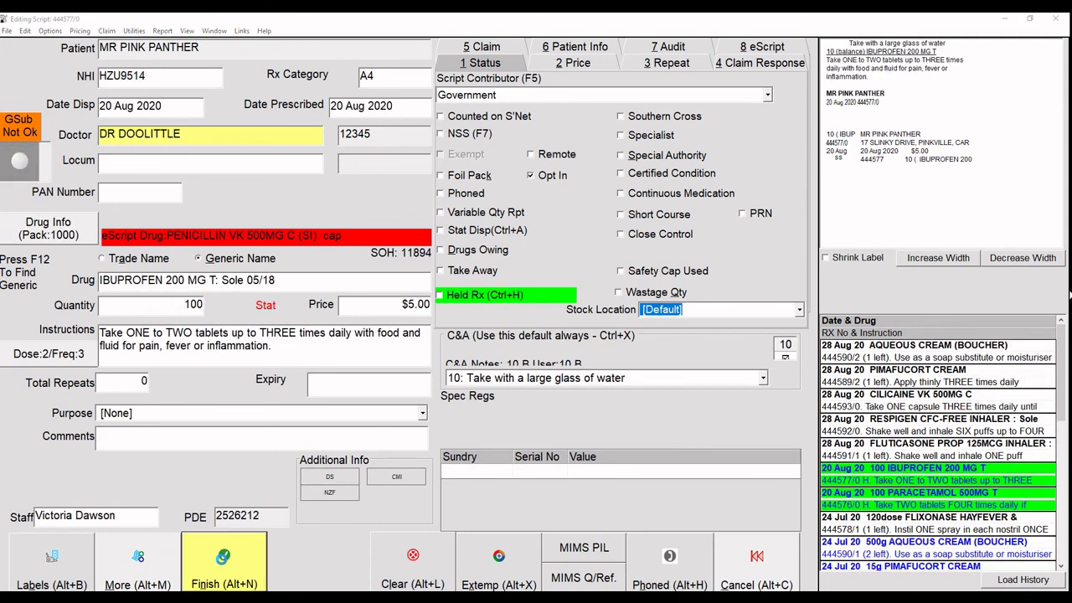
pyautogui.click(223, 559)
pyautogui.click(223, 559)
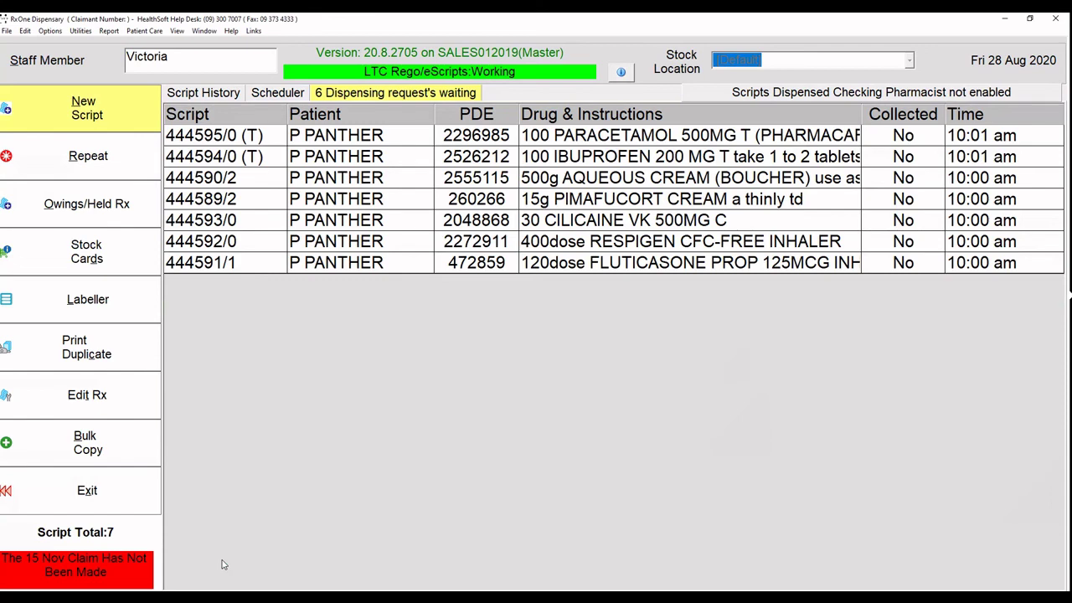
# Sign off all six waiting scripts with the pharmacist ID, then reopen Script History.
pyautogui.click(425, 96)
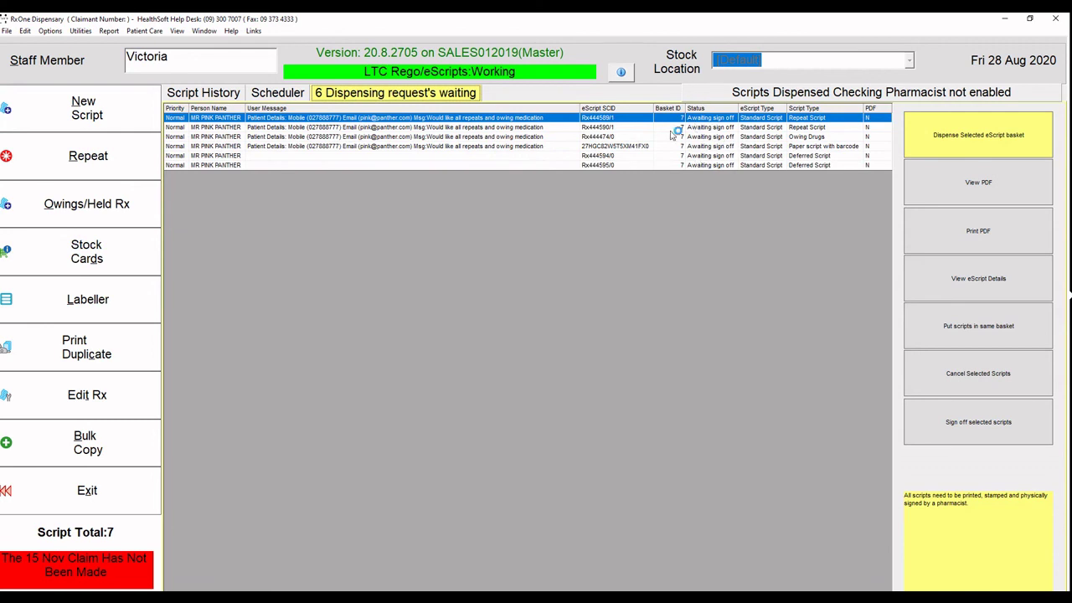
pyautogui.moveTo(709, 124); pyautogui.dragTo(553, 174)
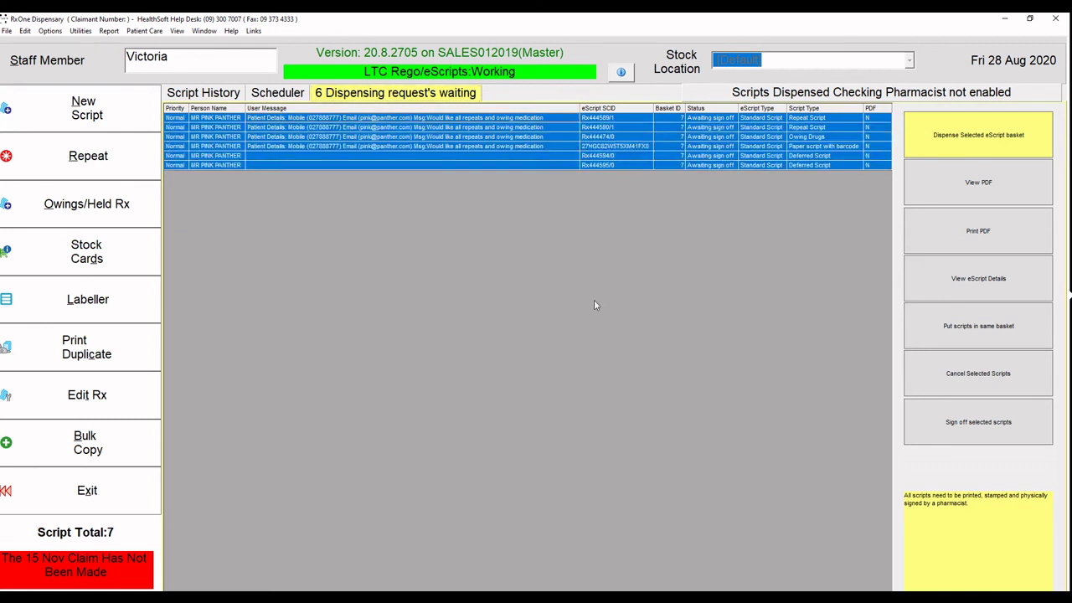
pyautogui.click(983, 425)
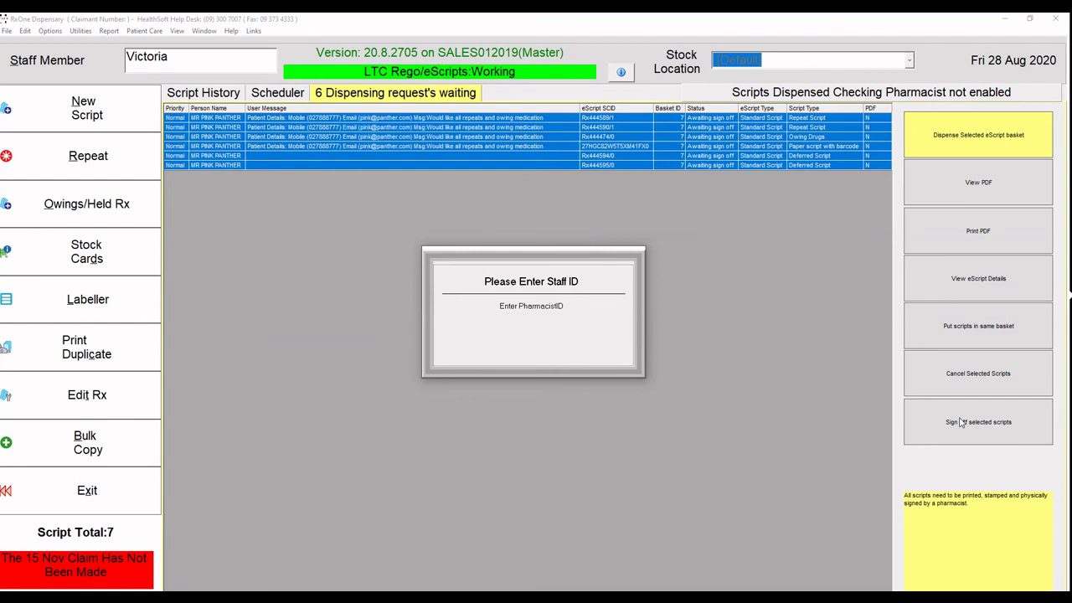
pyautogui.press('Escape')
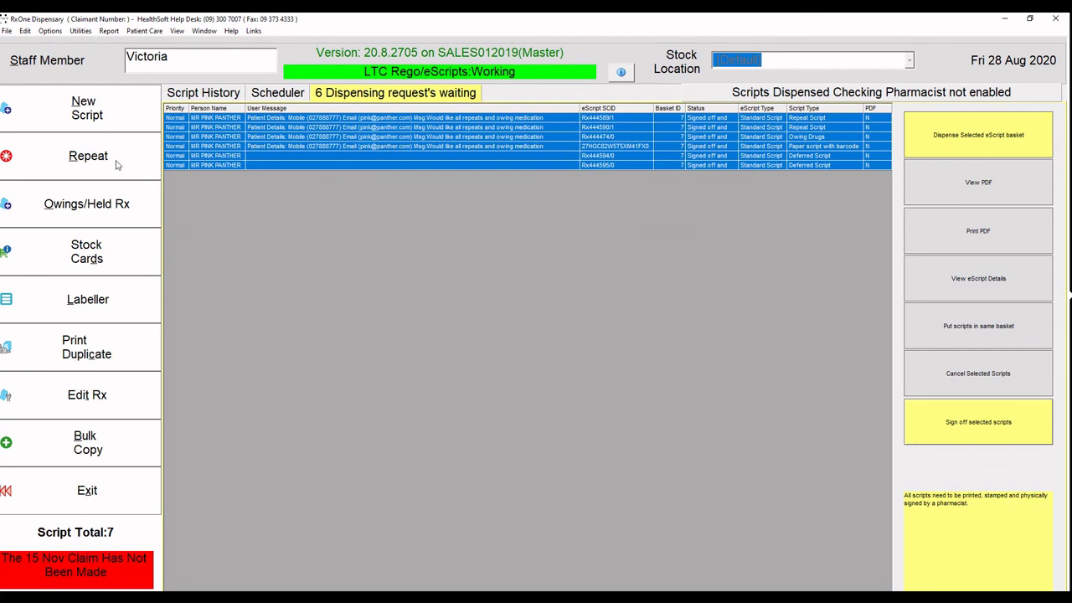
pyautogui.click(204, 93)
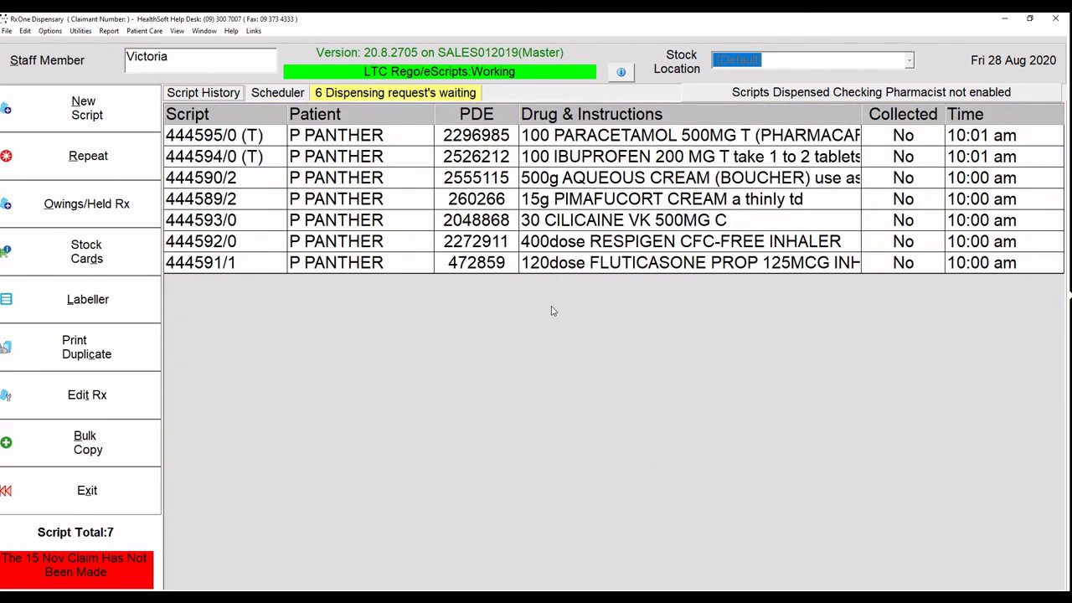